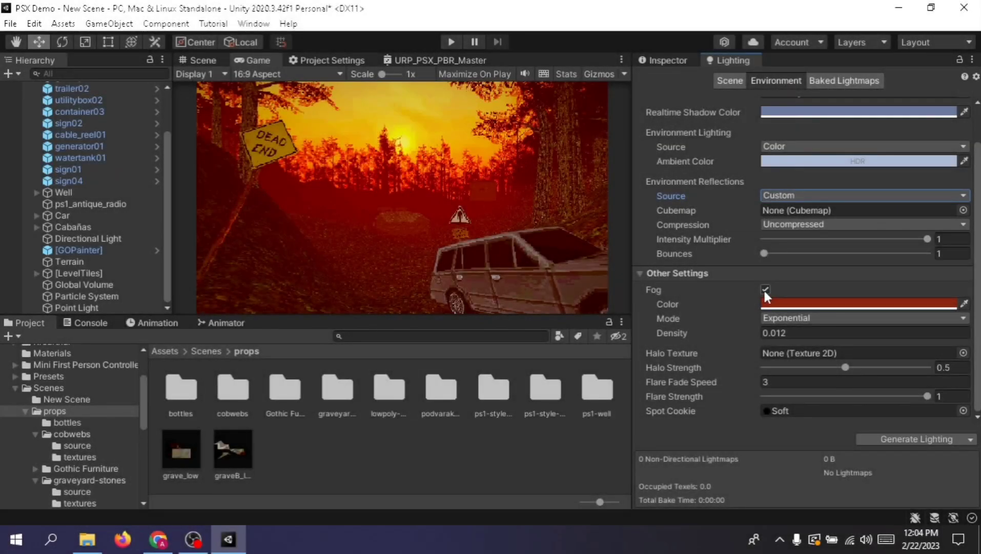
# Compare the scene with fog off and on, leave it enabled, and shift the fog color's hue slightly toward pure red.
pyautogui.click(765, 290)
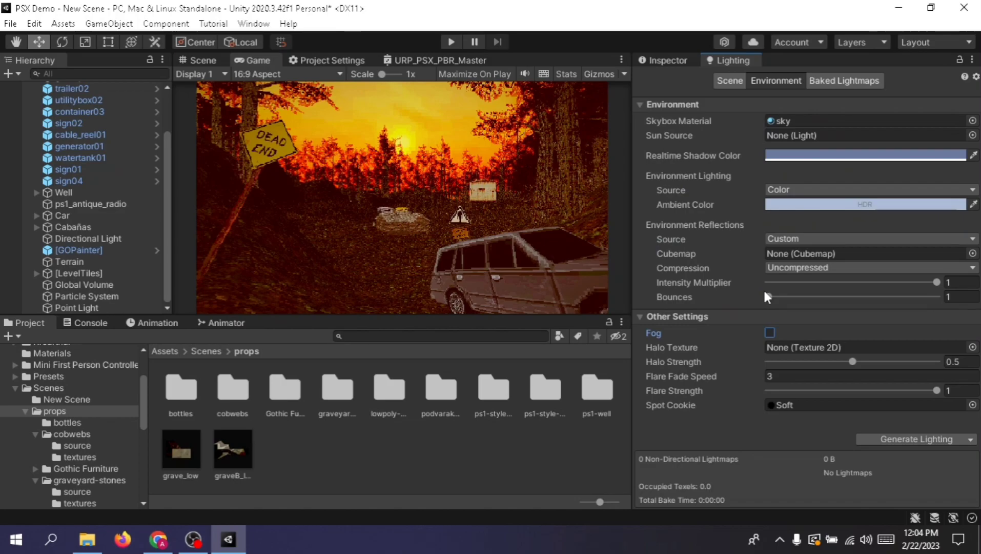
pyautogui.click(768, 333)
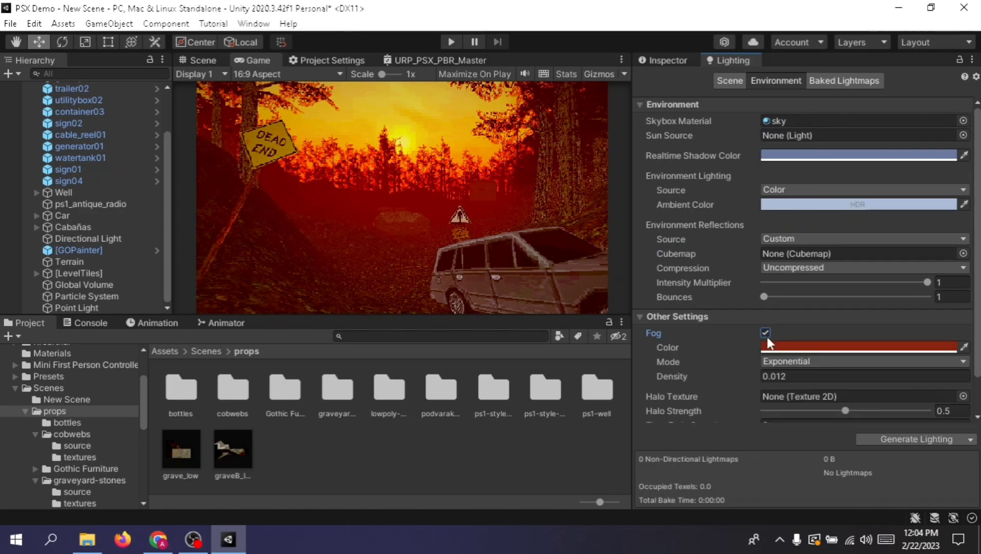
pyautogui.click(766, 332)
pyautogui.click(766, 333)
pyautogui.click(802, 349)
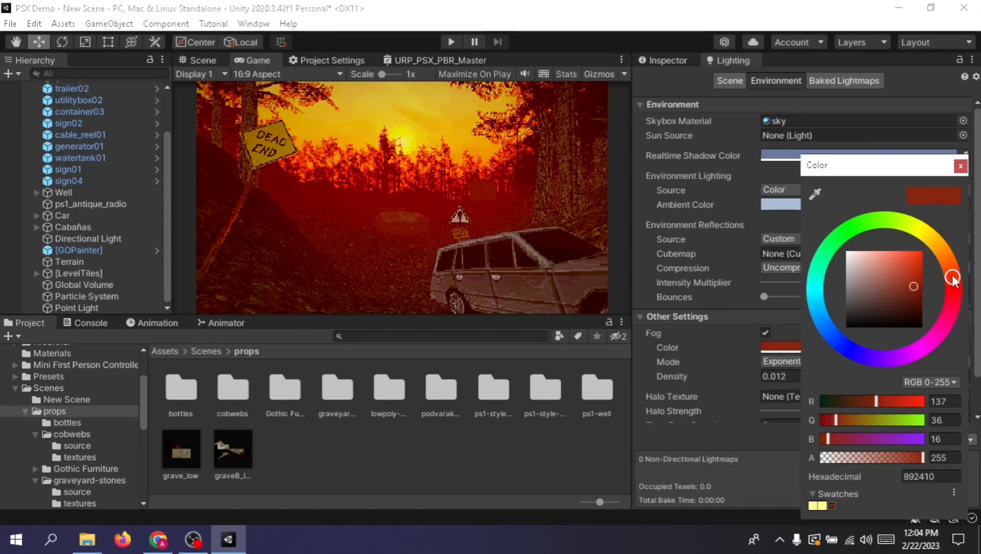
pyautogui.moveTo(953, 280)
pyautogui.mouseDown()
pyautogui.moveTo(950, 313)
pyautogui.moveTo(953, 289)
pyautogui.mouseUp()
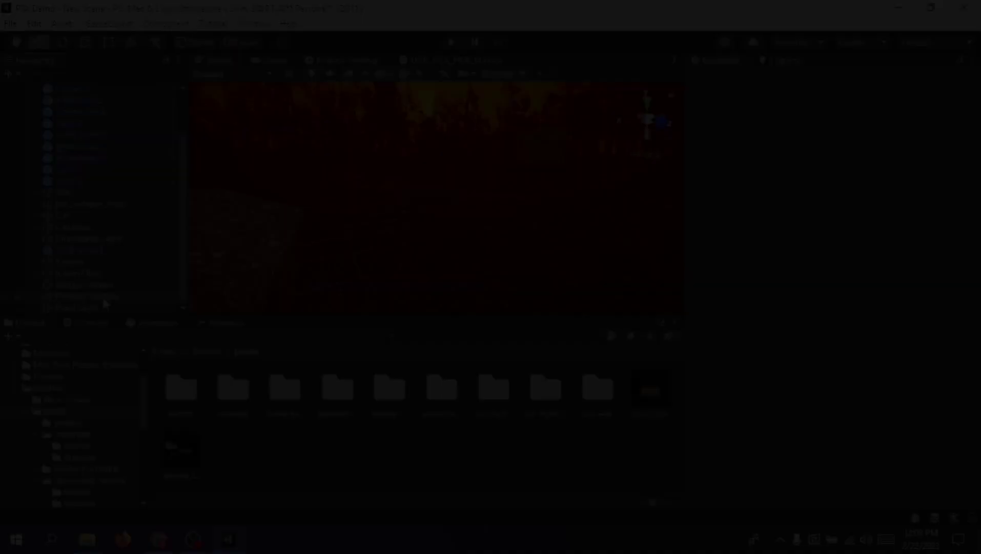
# Compare the widened game view with the Global Volume object disabled and enabled, leaving the object enabled.
pyautogui.click(102, 286)
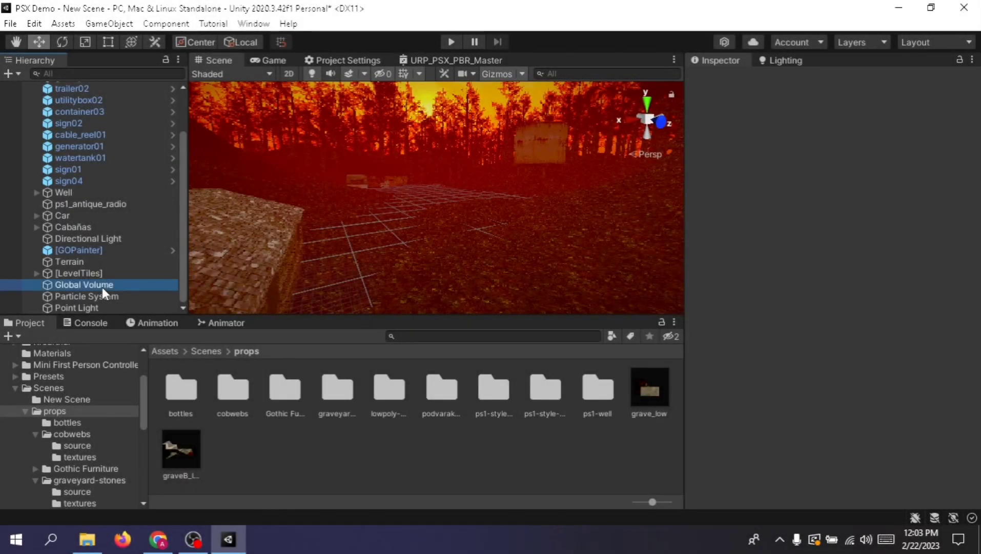
pyautogui.click(270, 60)
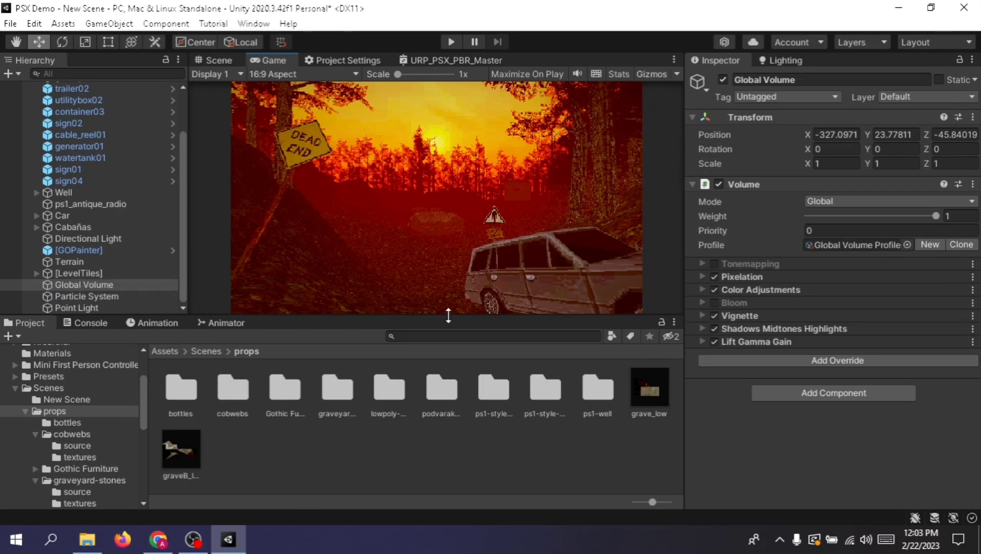
pyautogui.moveTo(687, 233); pyautogui.dragTo(855, 233)
pyautogui.click(822, 80)
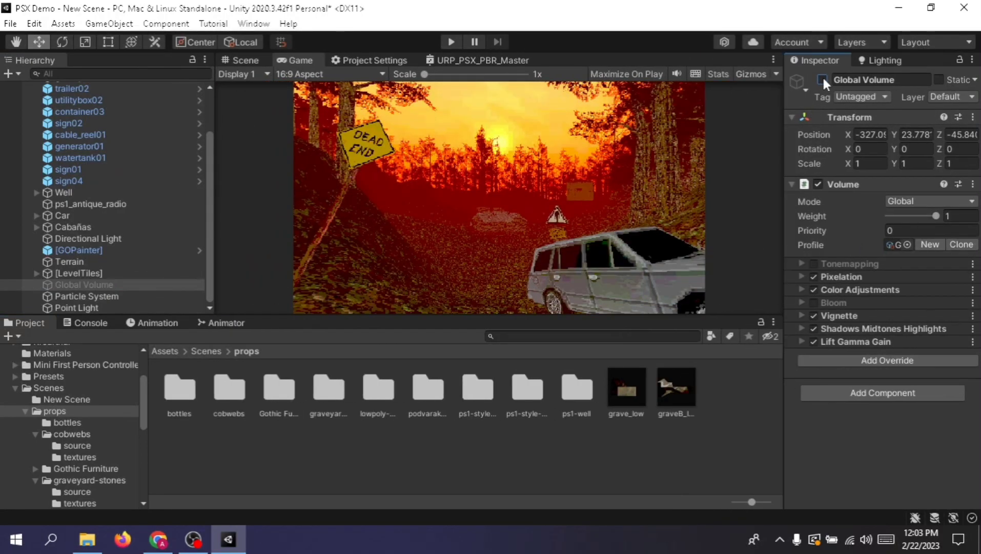
pyautogui.click(822, 78)
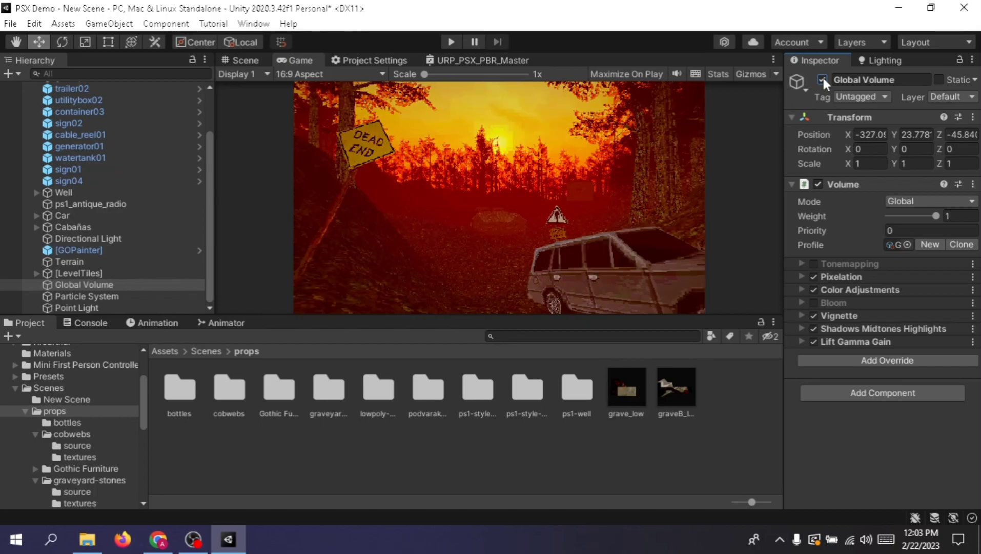
pyautogui.click(822, 78)
pyautogui.click(823, 78)
pyautogui.click(823, 78)
pyautogui.click(824, 79)
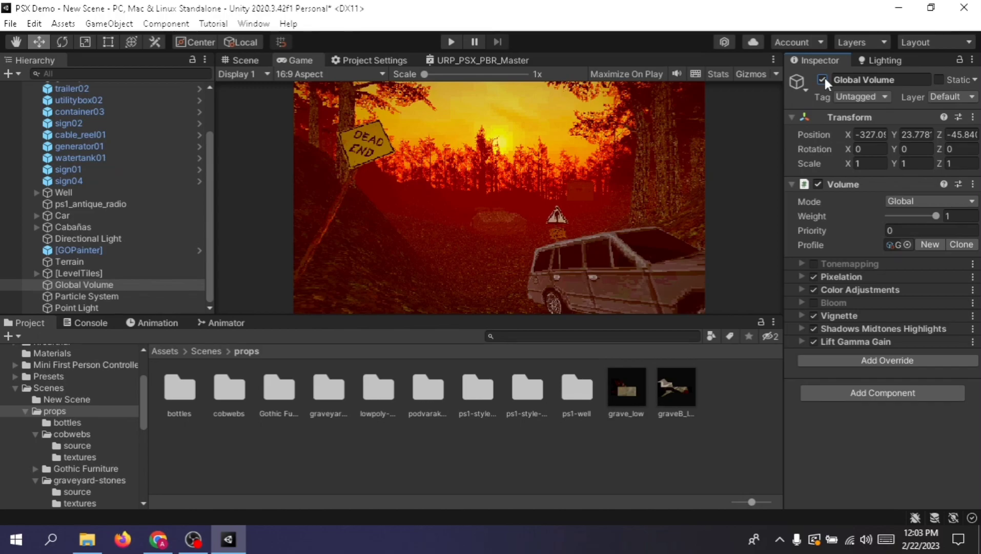
pyautogui.click(824, 80)
pyautogui.click(824, 79)
pyautogui.click(824, 78)
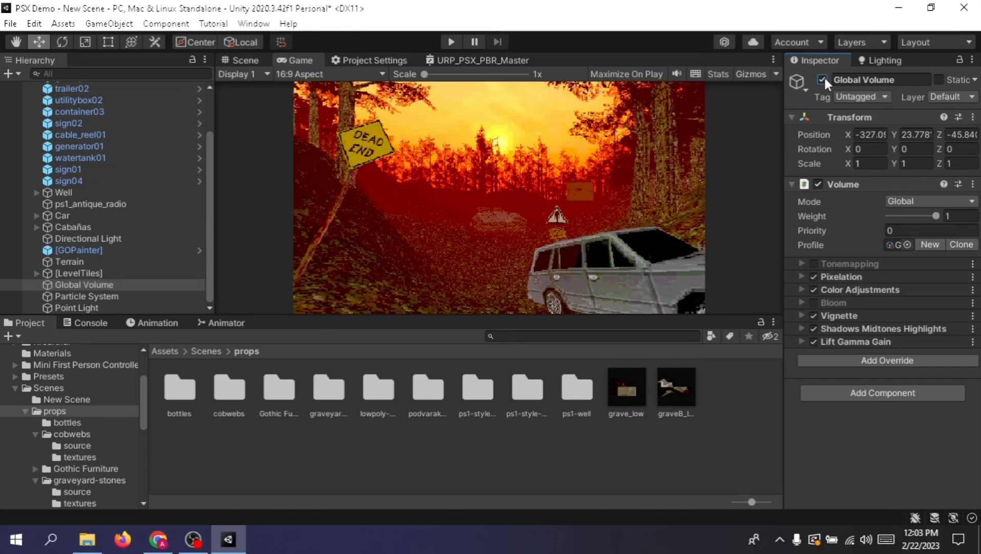
pyautogui.click(824, 78)
pyautogui.click(824, 78)
pyautogui.click(824, 78)
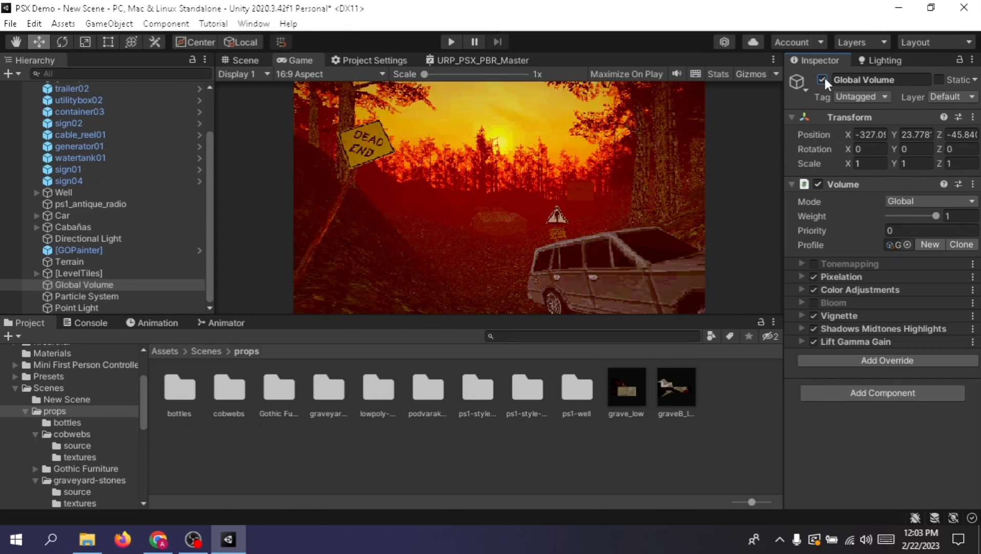
pyautogui.click(824, 78)
pyautogui.click(824, 78)
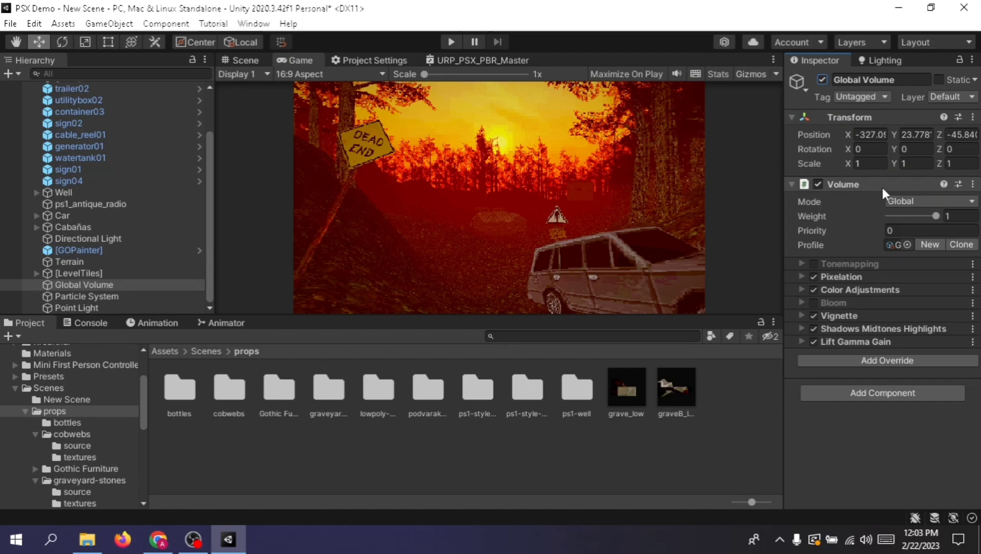
# Try the ACES mode in the Global Volume's Tonemapping override, and return the mode to None.
pyautogui.click(814, 262)
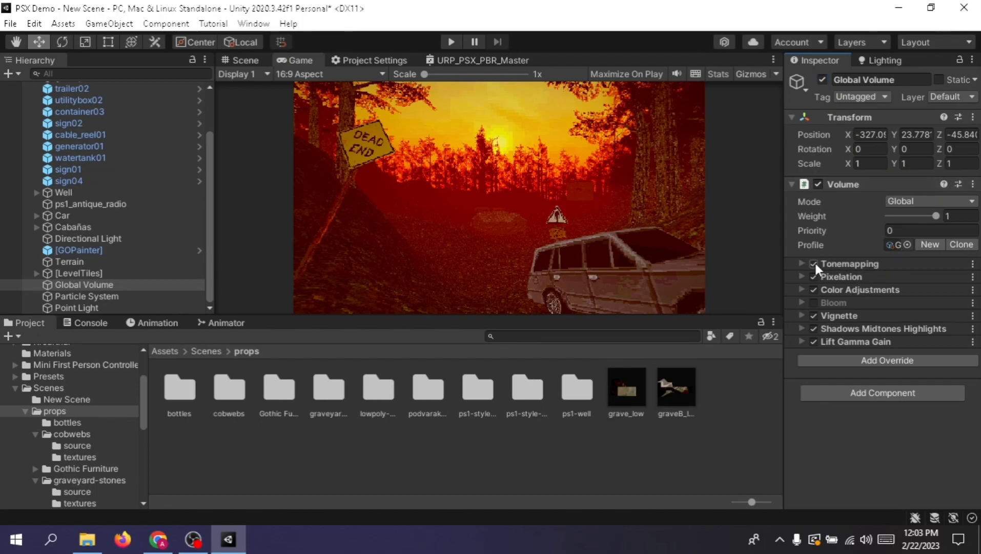
pyautogui.click(814, 262)
pyautogui.click(814, 262)
pyautogui.click(815, 261)
pyautogui.click(840, 263)
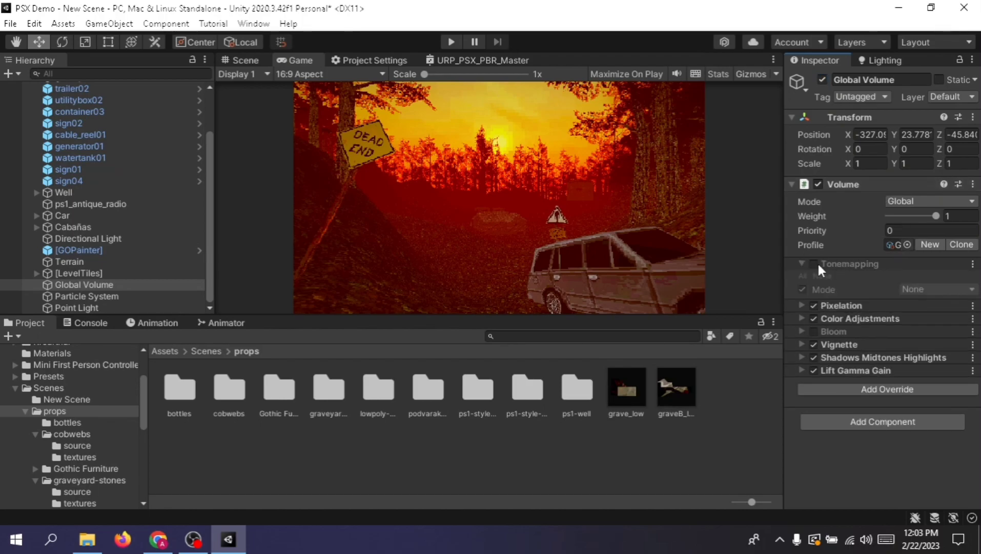
pyautogui.click(817, 261)
pyautogui.click(943, 290)
pyautogui.click(926, 336)
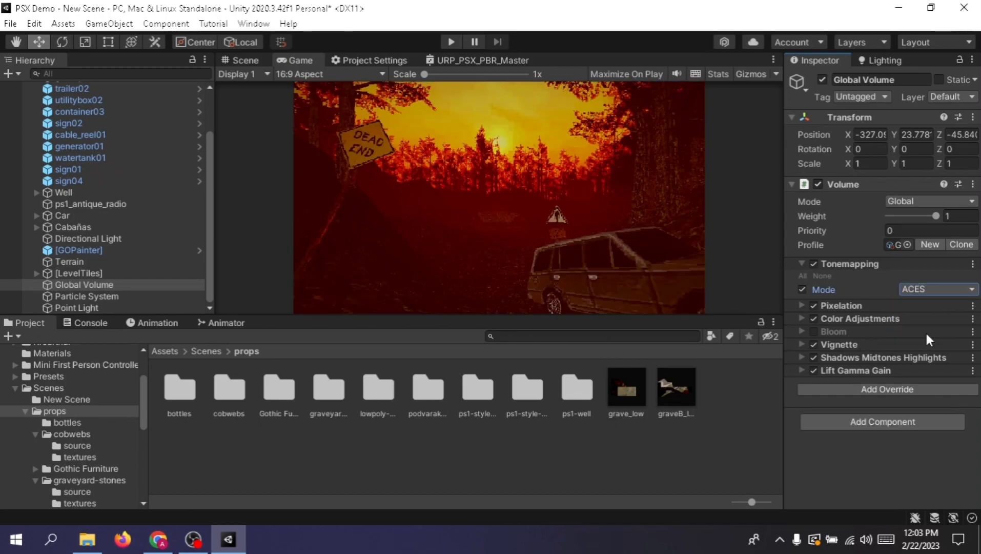
pyautogui.click(915, 290)
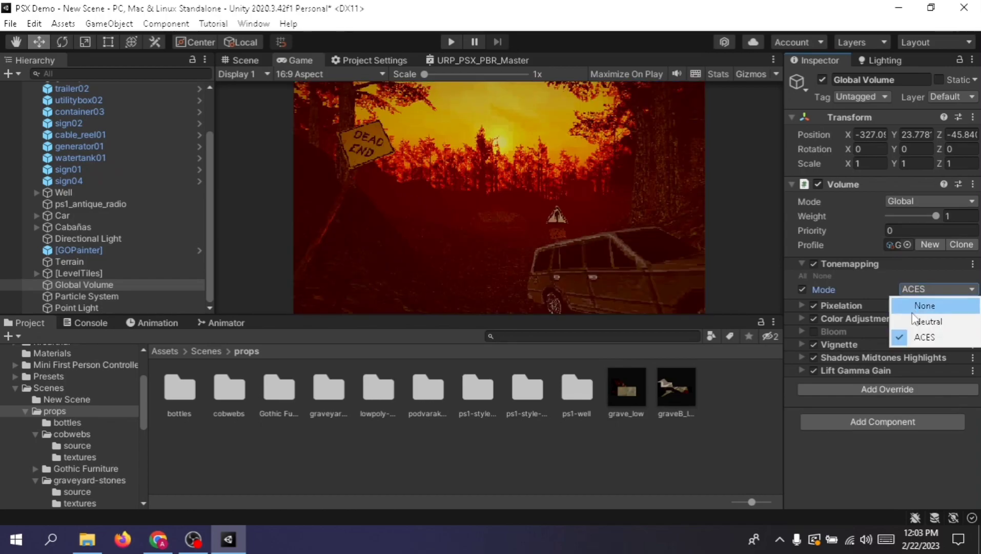
pyautogui.click(912, 307)
pyautogui.click(813, 262)
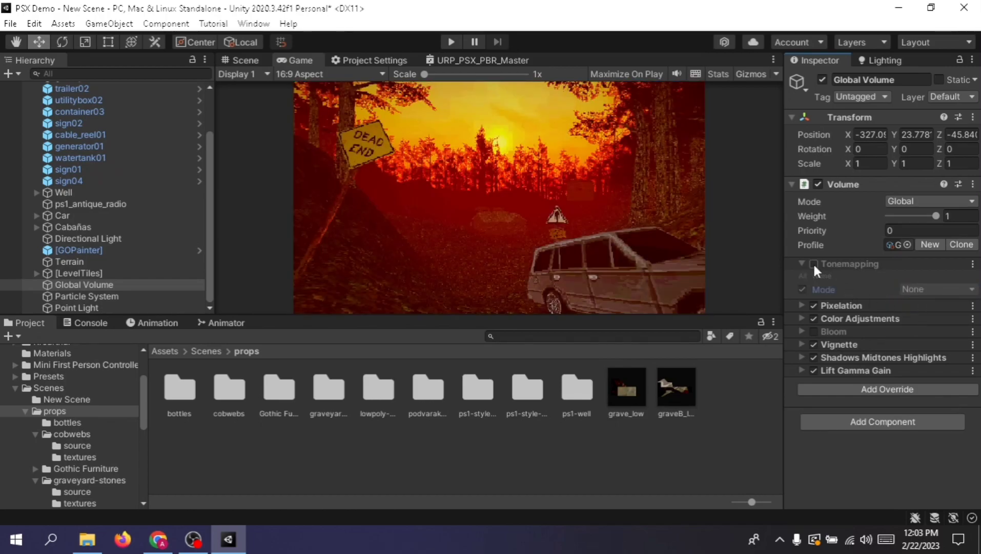
pyautogui.click(813, 262)
# Switch the Tonemapping mode to Neutral for comparison and settle on ACES.
pyautogui.click(902, 290)
pyautogui.click(903, 319)
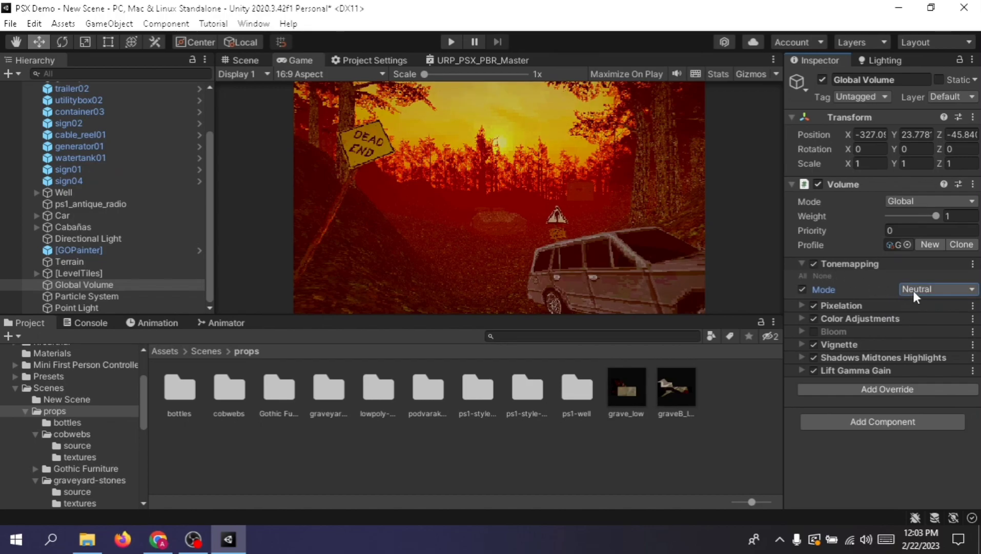
pyautogui.click(914, 291)
pyautogui.click(914, 335)
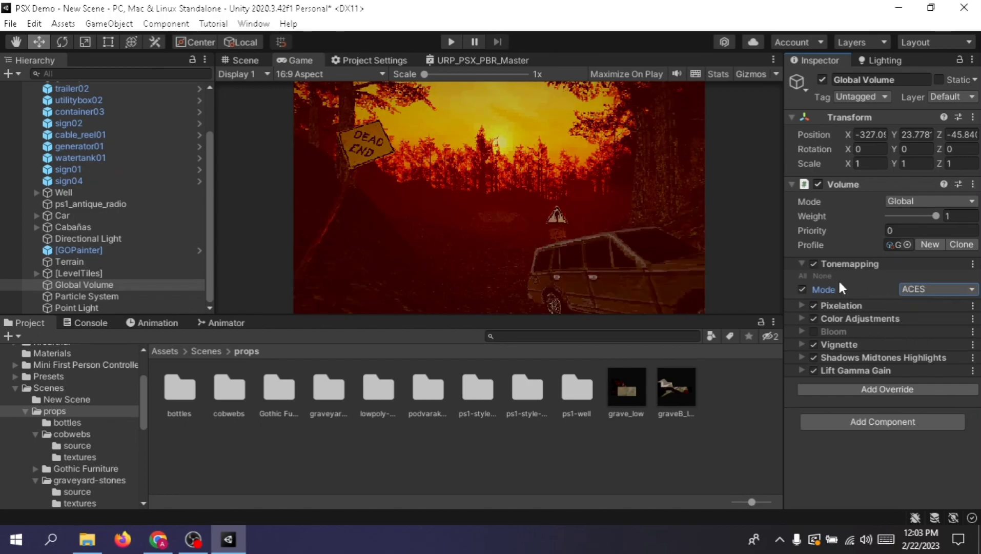
# Compare the view with Tonemapping off and on, leaving the override disabled and its settings collapsed.
pyautogui.click(814, 261)
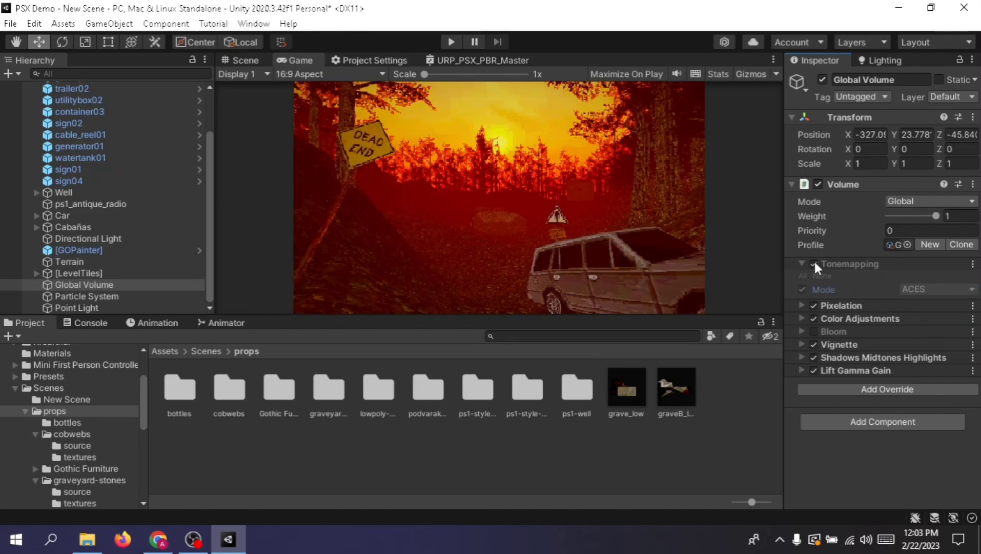
pyautogui.click(814, 261)
pyautogui.click(815, 262)
pyautogui.click(836, 264)
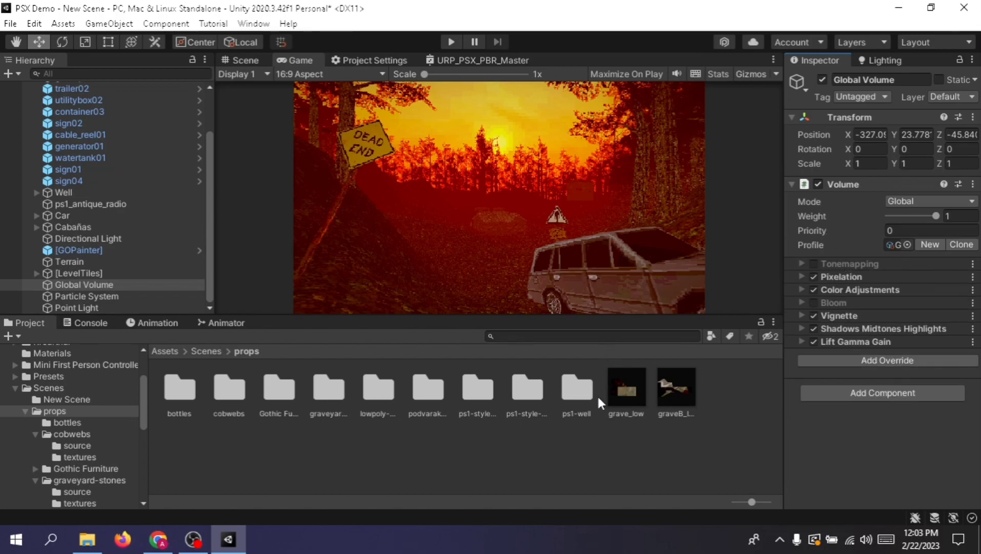
# Clear the current selection, look through the scene's objects, and bring up the Lighting settings.
pyautogui.click(598, 448)
pyautogui.click(180, 395)
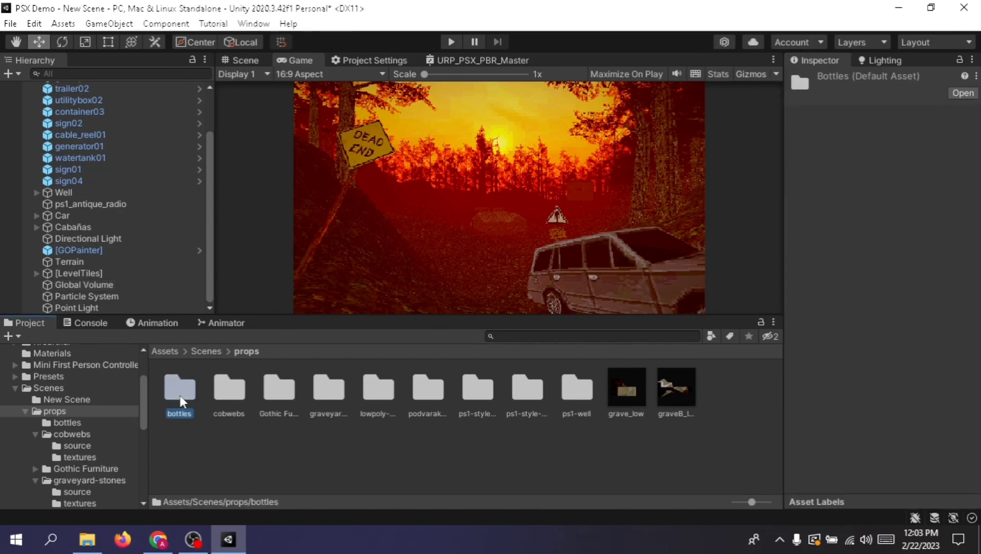
pyautogui.click(428, 459)
pyautogui.scroll(3, 71, 171)
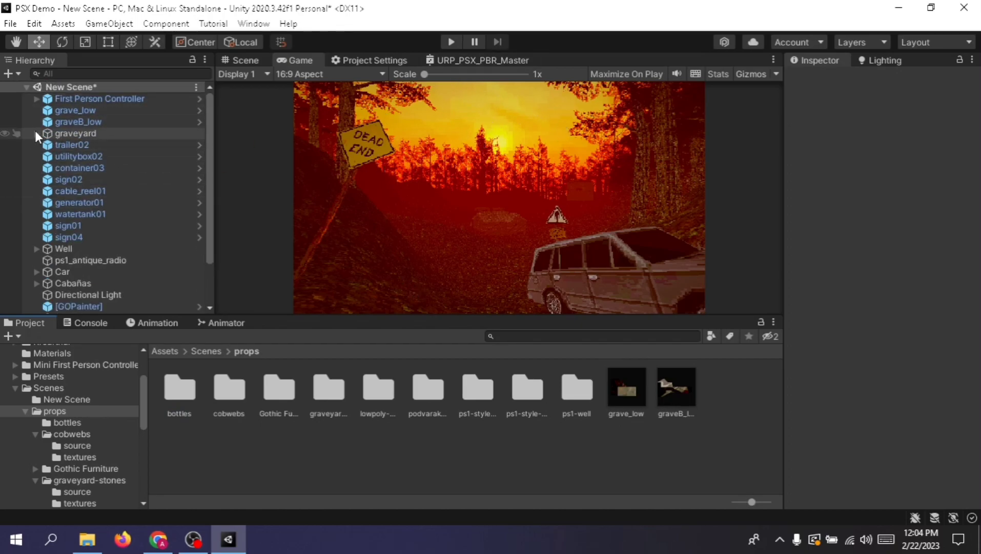
pyautogui.scroll(-3, 60, 236)
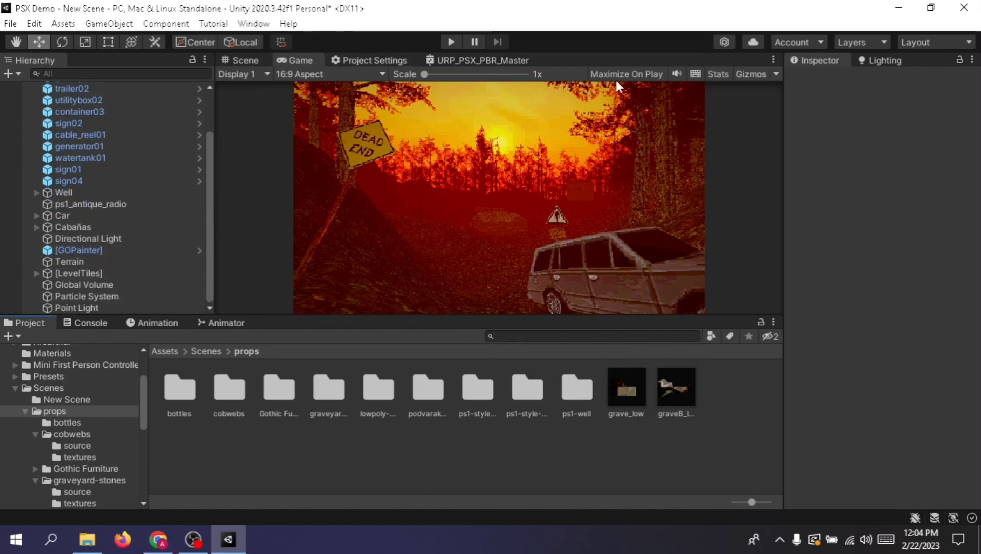
pyautogui.click(893, 58)
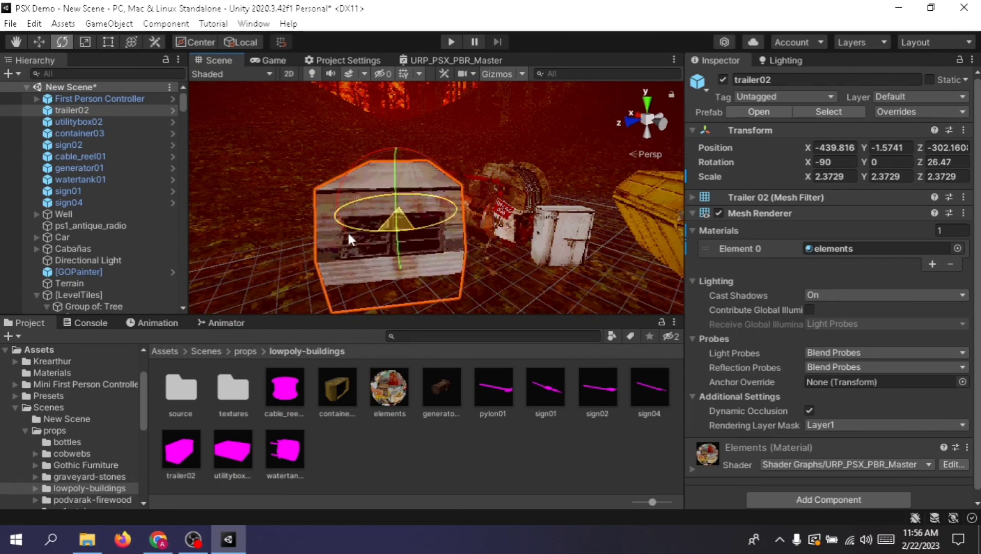
# Set the First Person Controller's movement speed to 20 and its run speed to 30.
pyautogui.moveTo(501, 213); pyautogui.dragTo(430, 267, button='right')
pyautogui.doubleClick(125, 99)
pyautogui.scroll(-10, 819, 291)
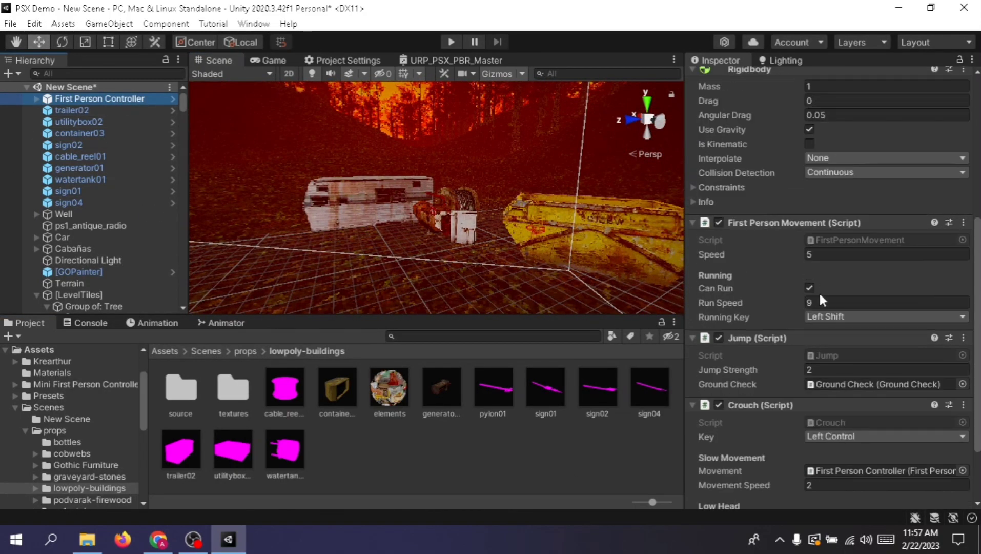
pyautogui.click(828, 254)
pyautogui.write('20')
# Run the game and walk forward through the forest scene to test the movement.
pyautogui.click(452, 42)
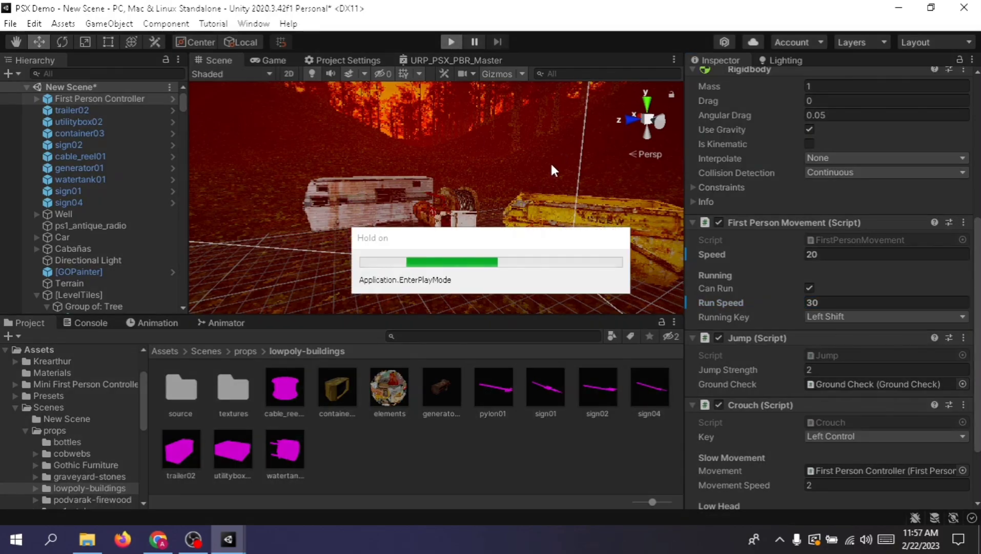
pyautogui.press('w')
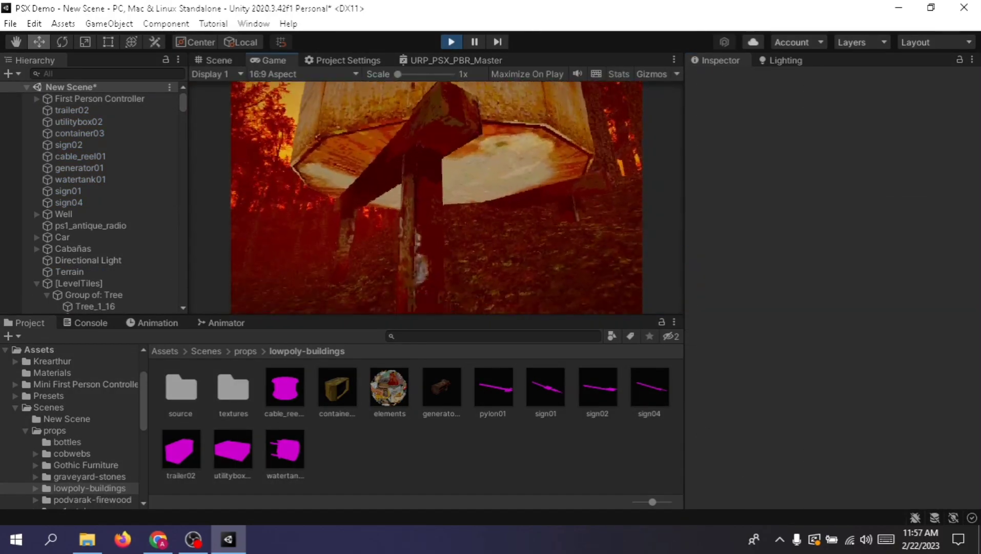